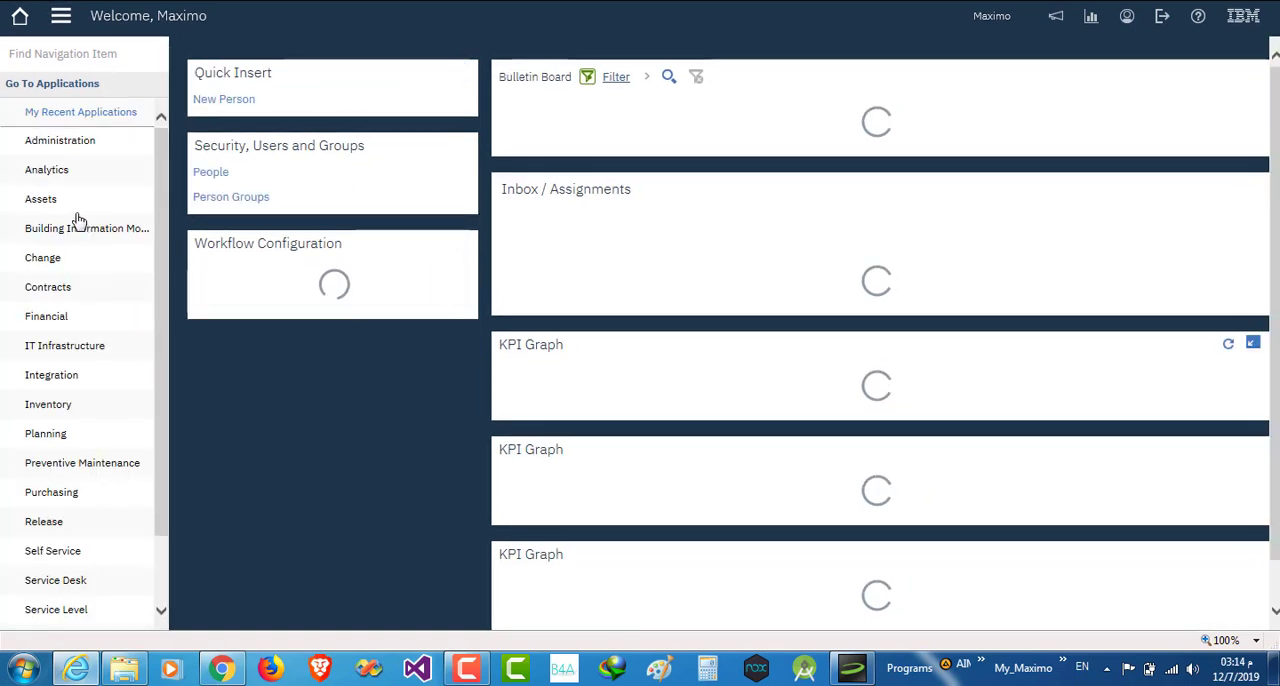
- Open the Work Order Tracking application from the Work Orders module and list all work orders
mouse_move(104, 204)
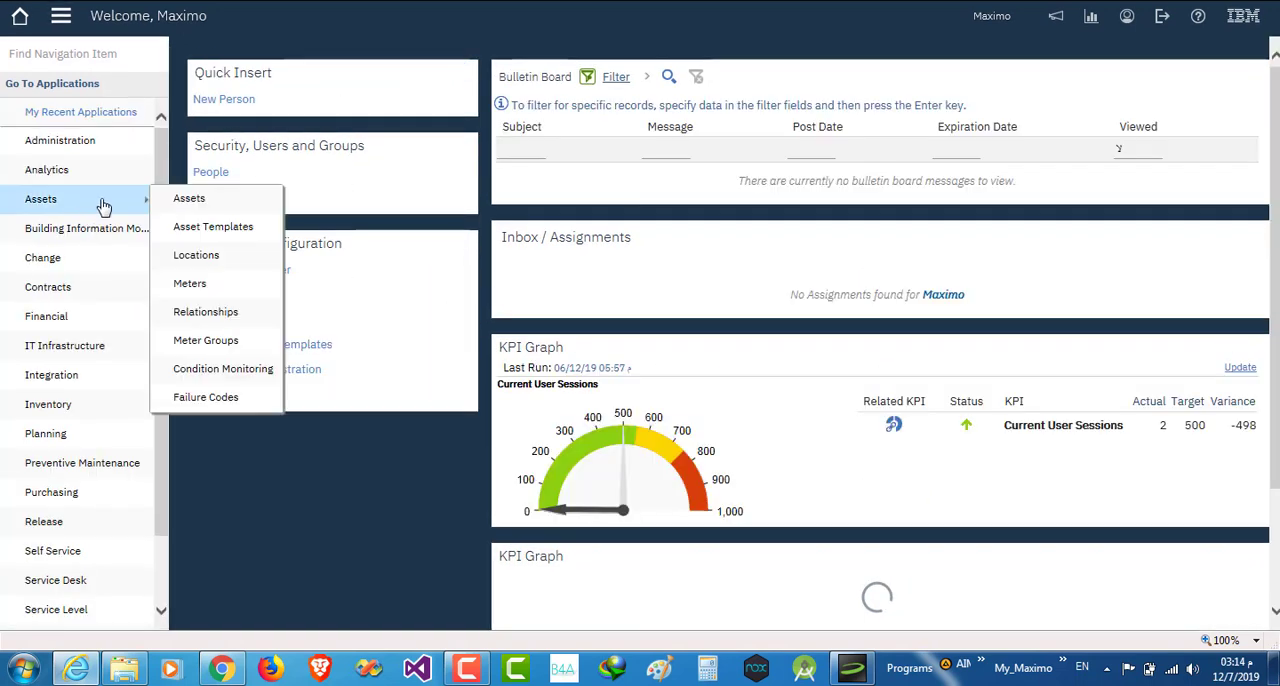
left_click(60, 17)
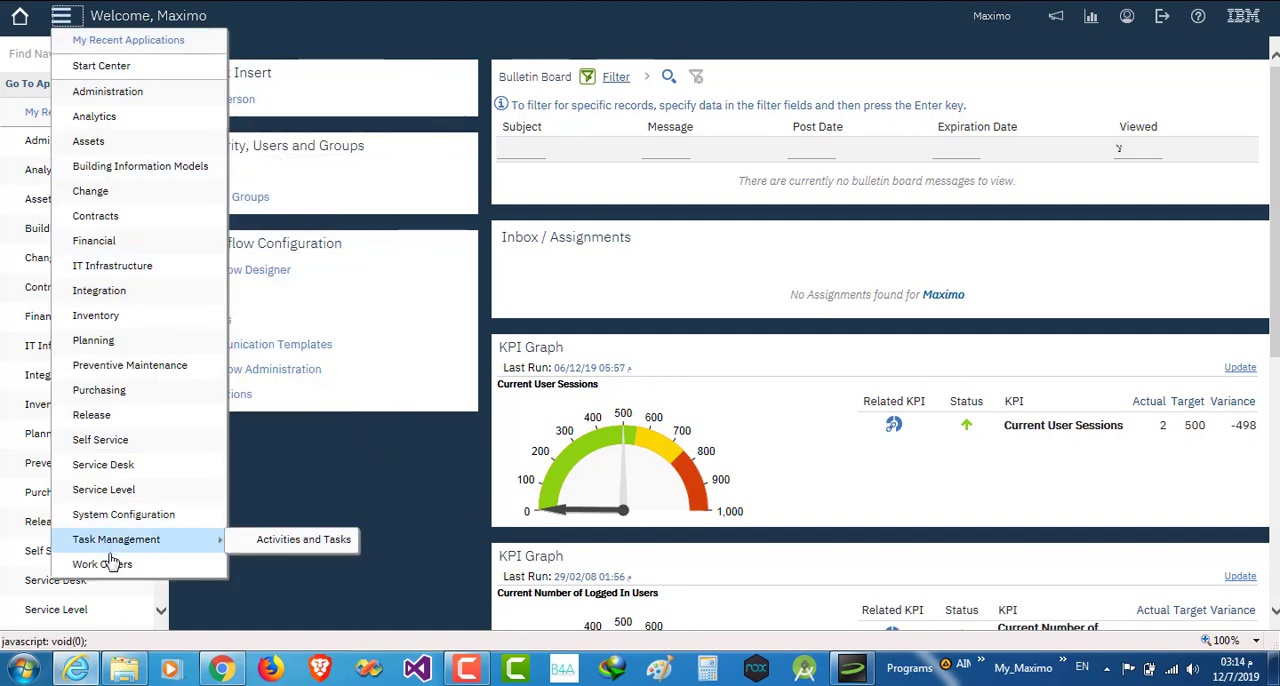
mouse_move(115, 571)
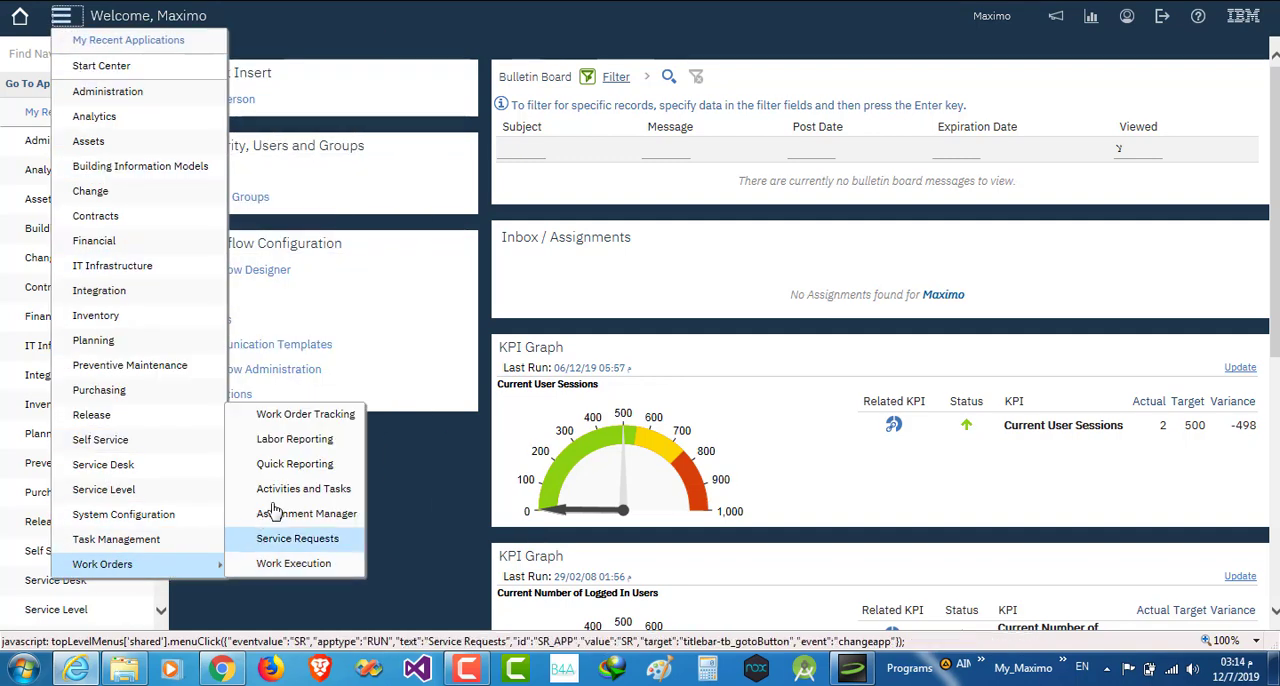
left_click(316, 415)
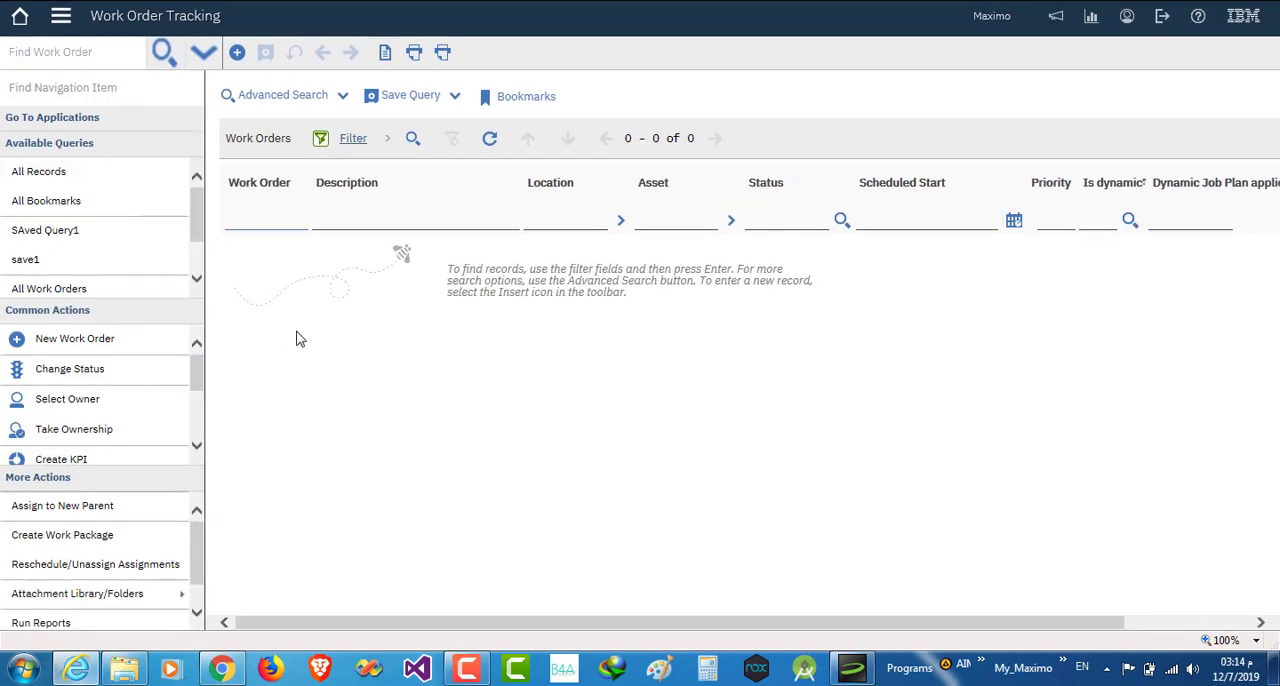
key("Return")
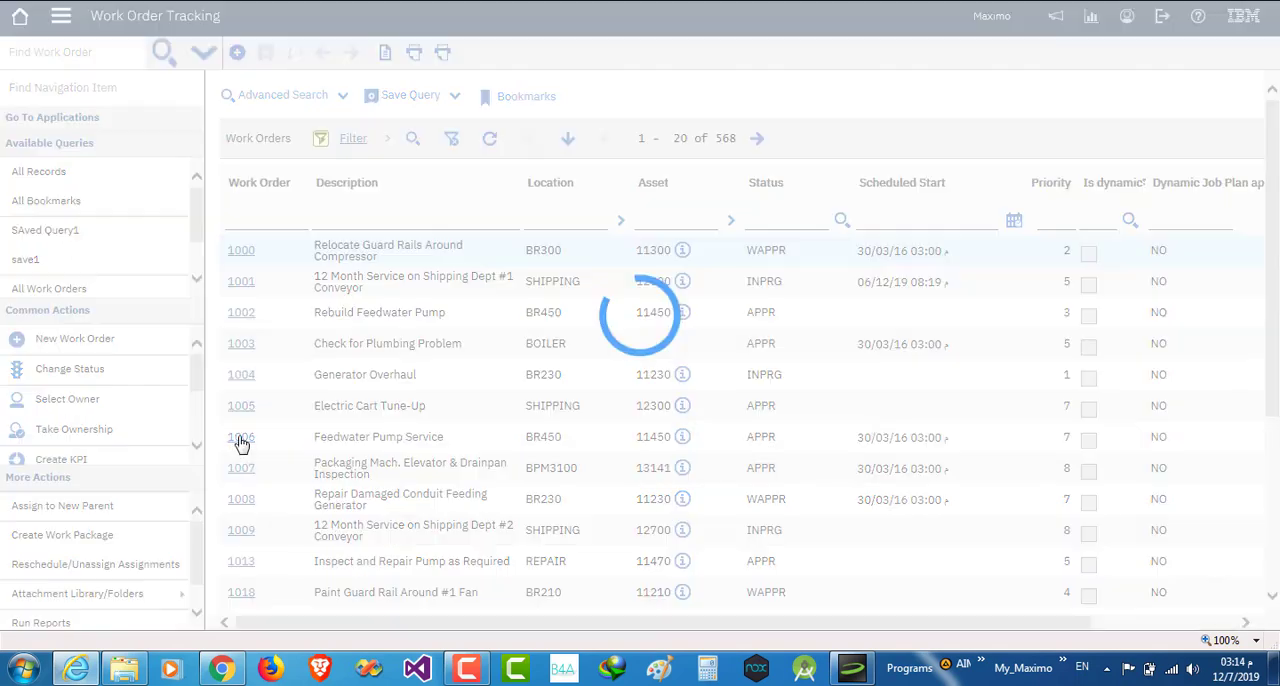
- In the plans of work order 1006, Feedwater Pump Service, add existing work order 1005, Electric Cart Tune-Up, as a child
left_click(241, 440)
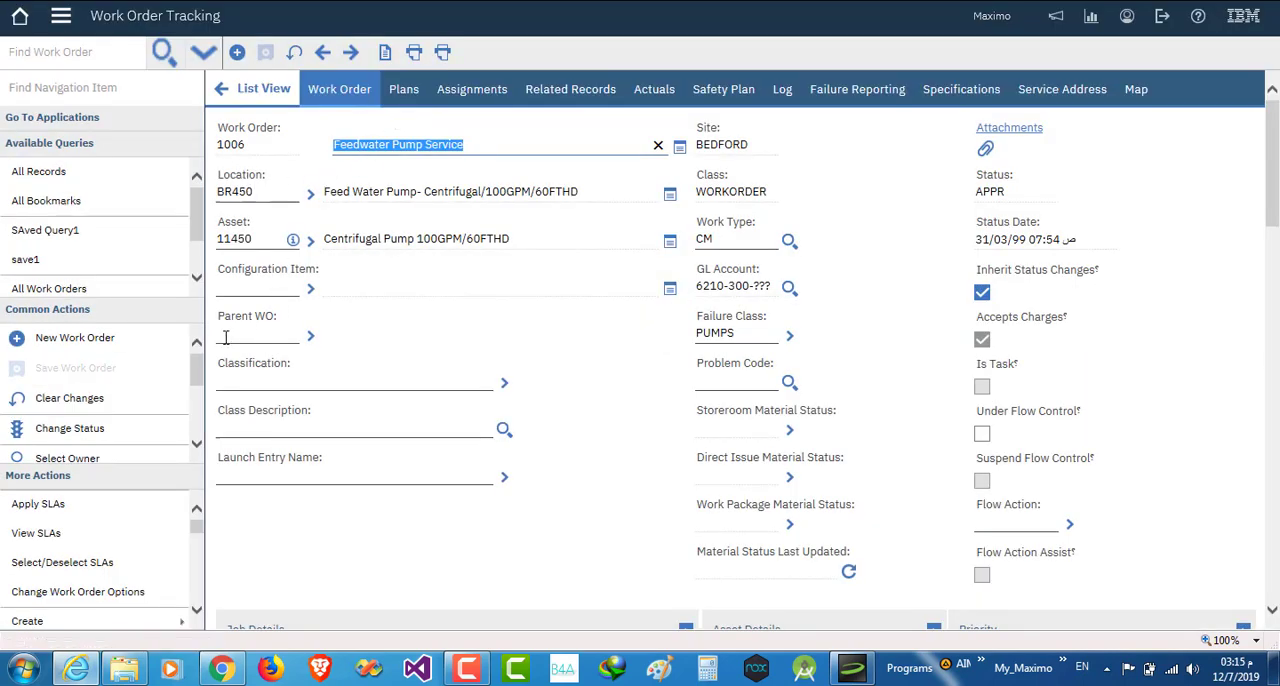
left_click(403, 94)
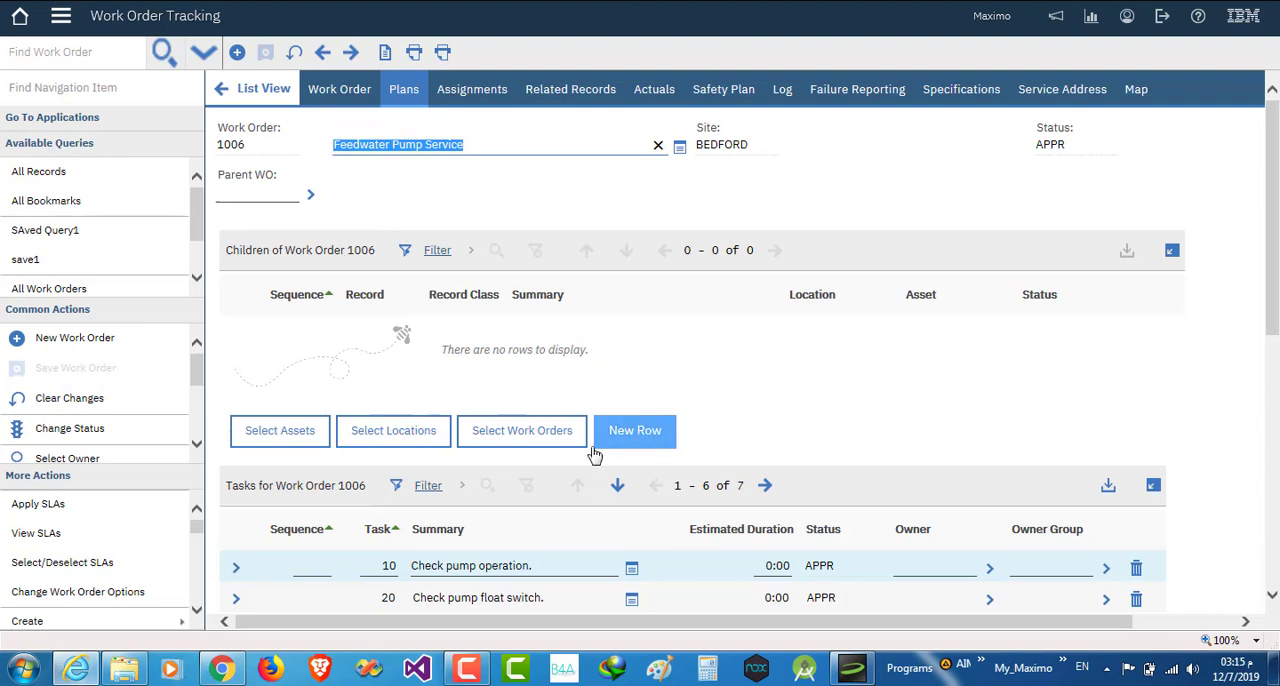
left_click(634, 432)
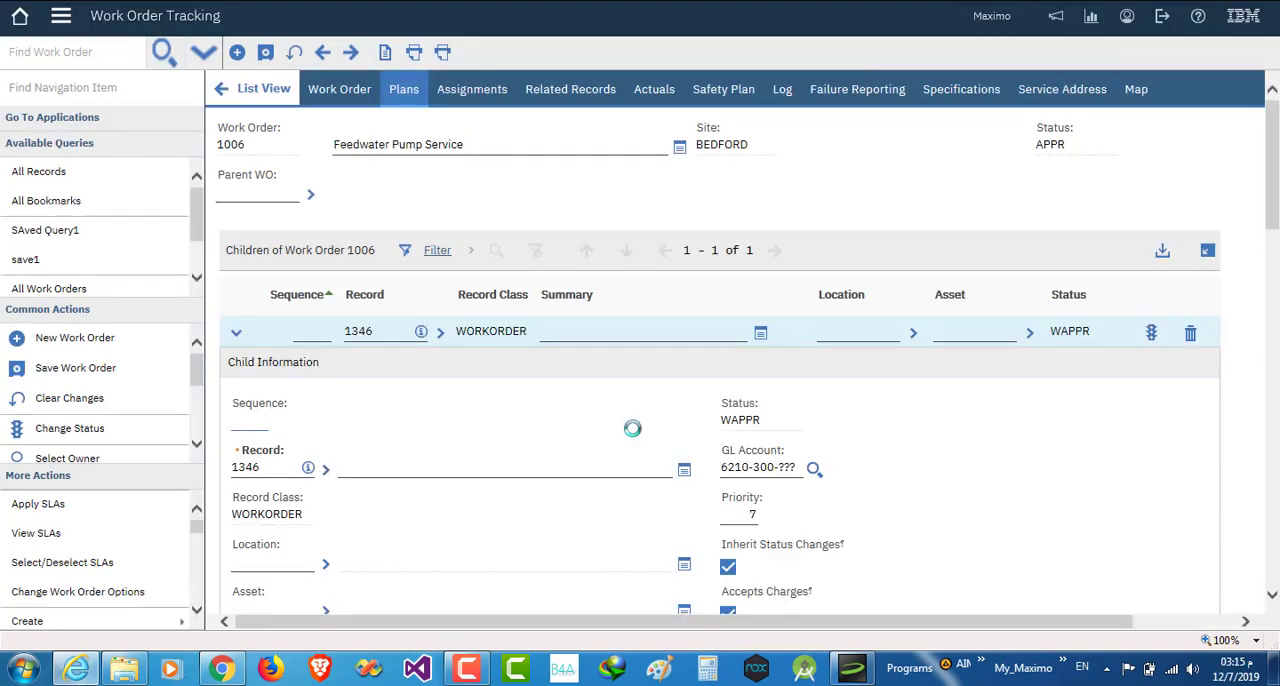
left_click(1190, 336)
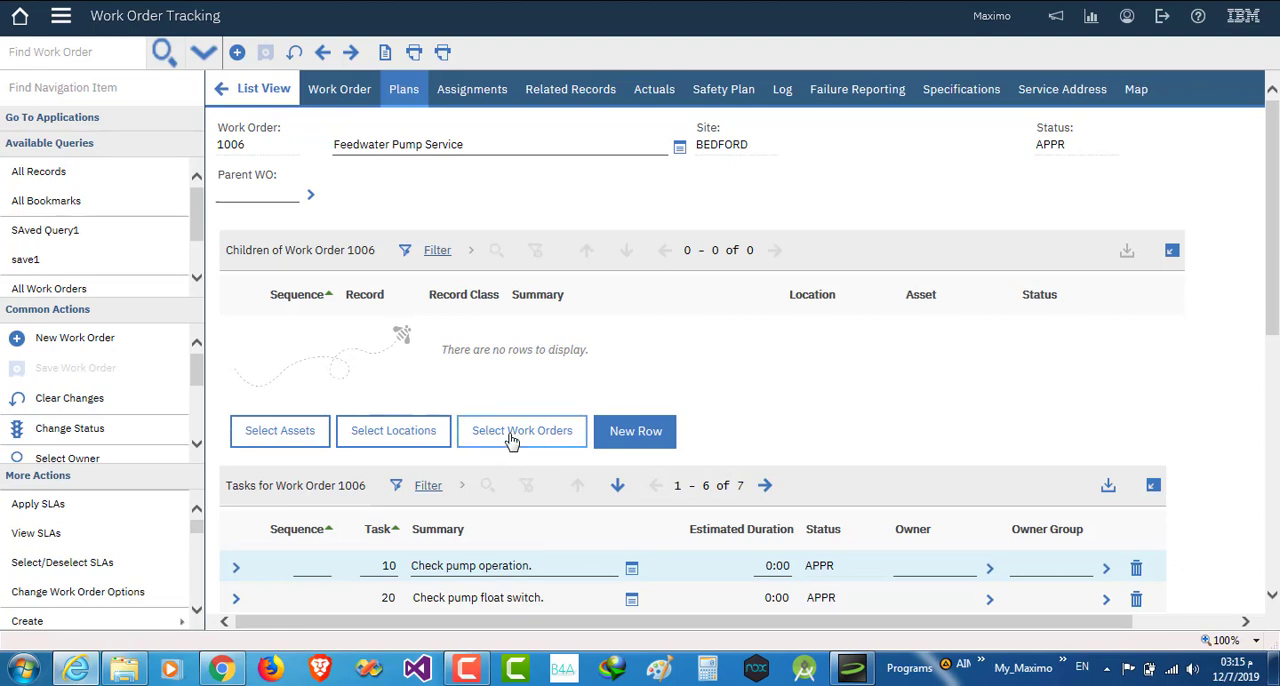
left_click(515, 432)
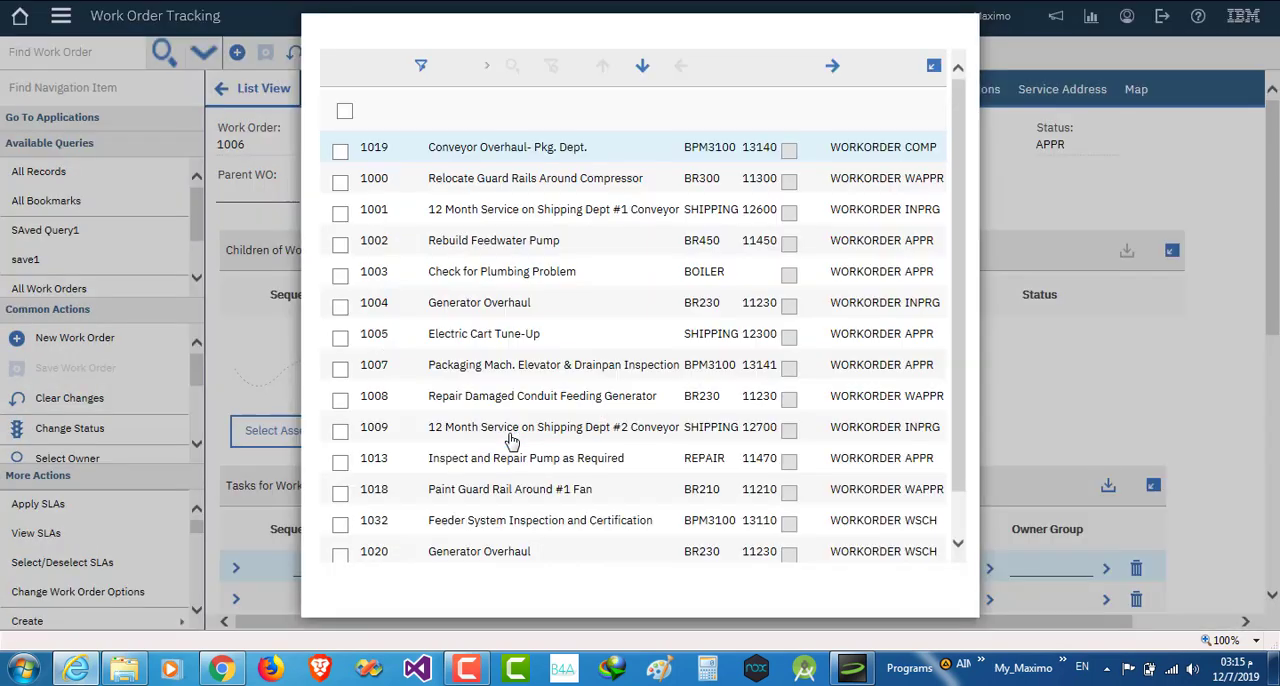
left_click(340, 338)
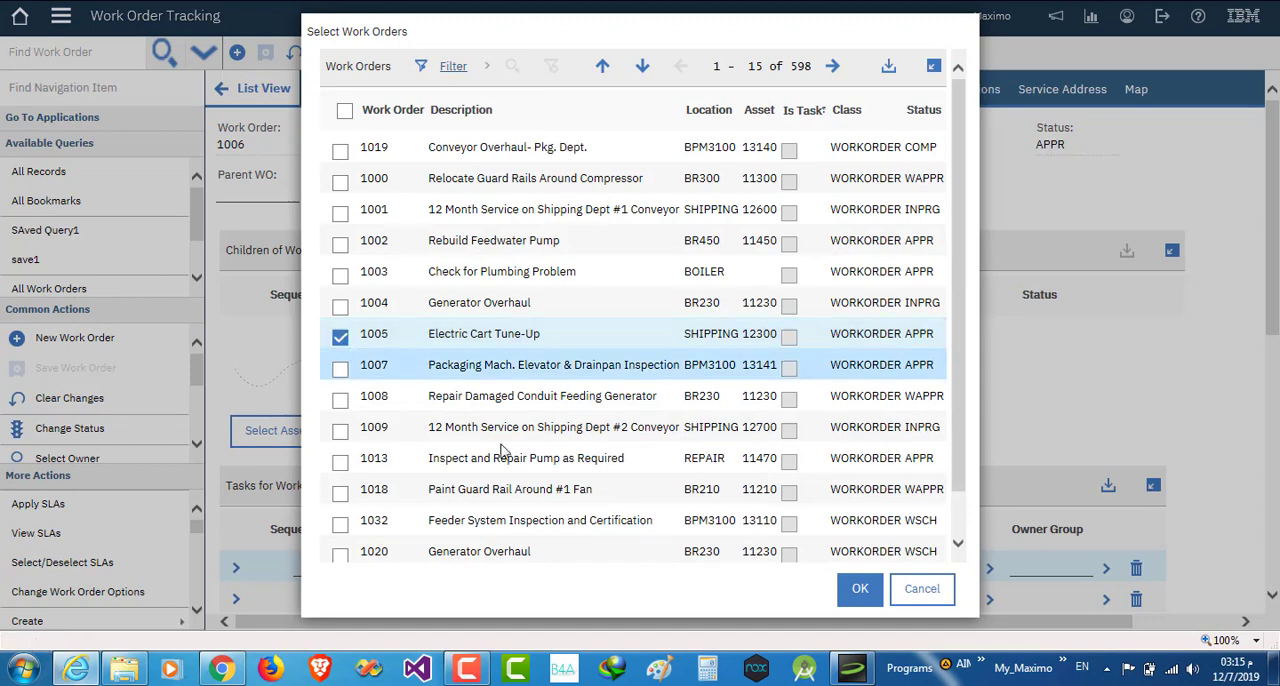
left_click(864, 600)
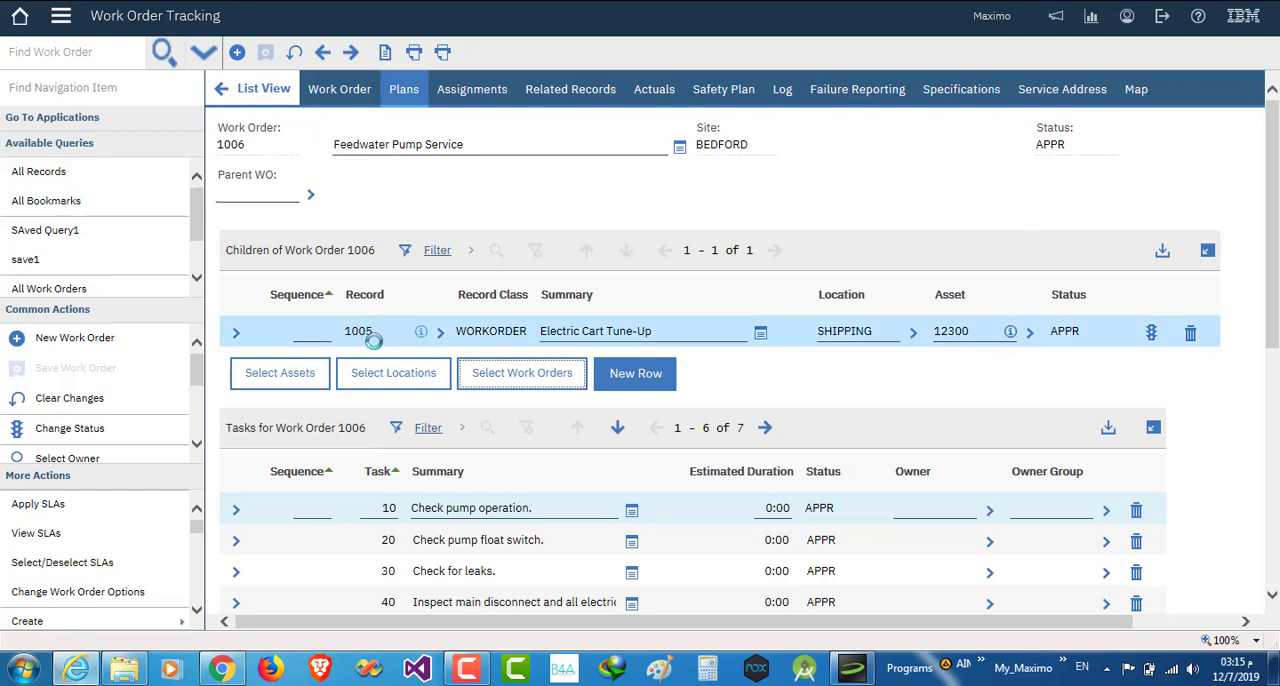
- Open child work order 1005 from the children list and check its Parent WO field
left_click(441, 335)
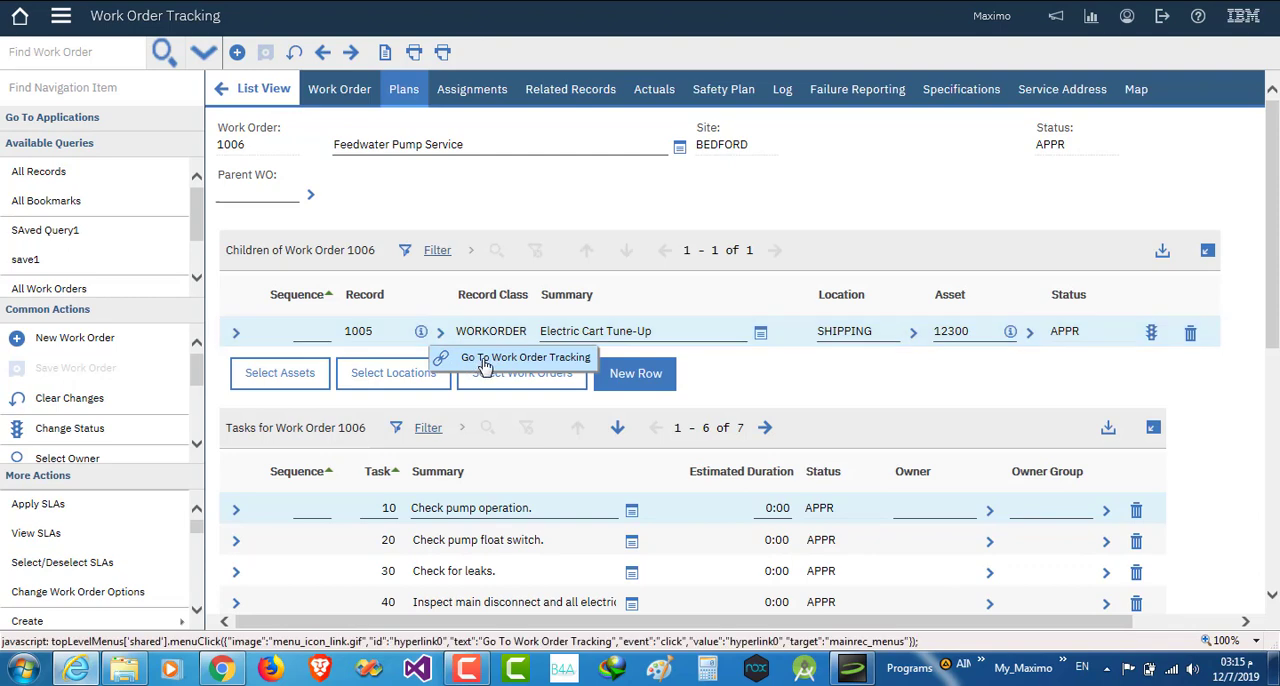
left_click(484, 362)
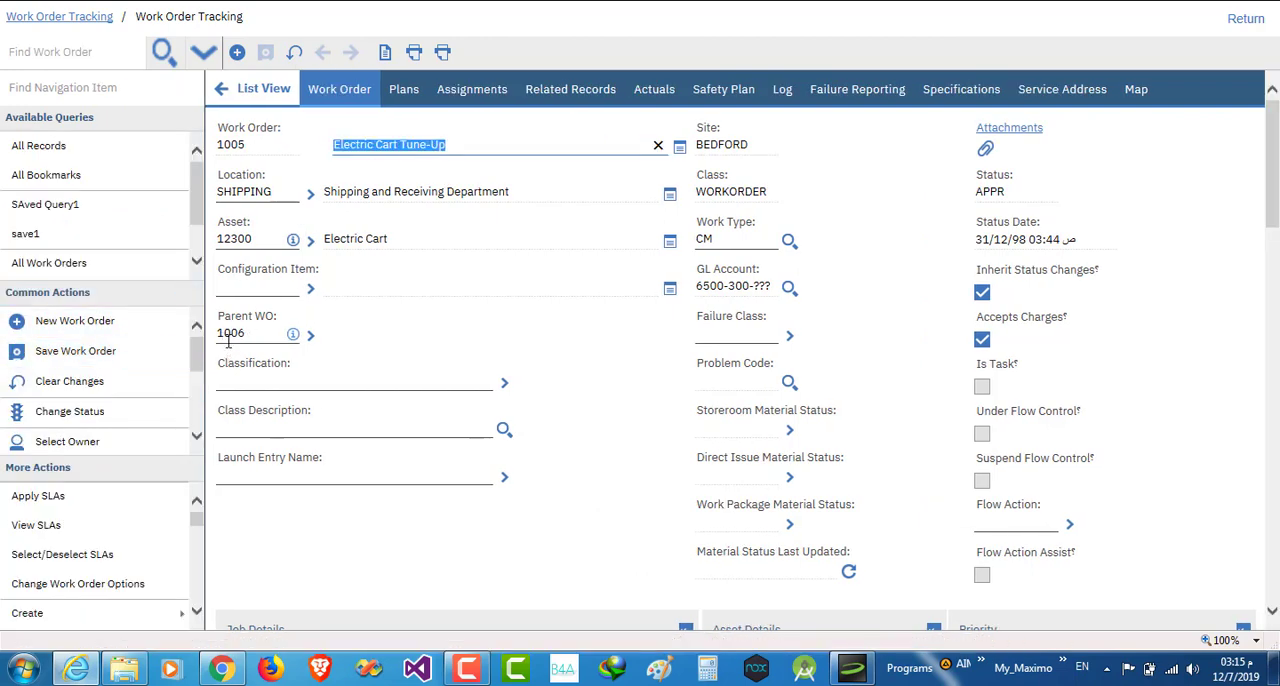
left_click(243, 343)
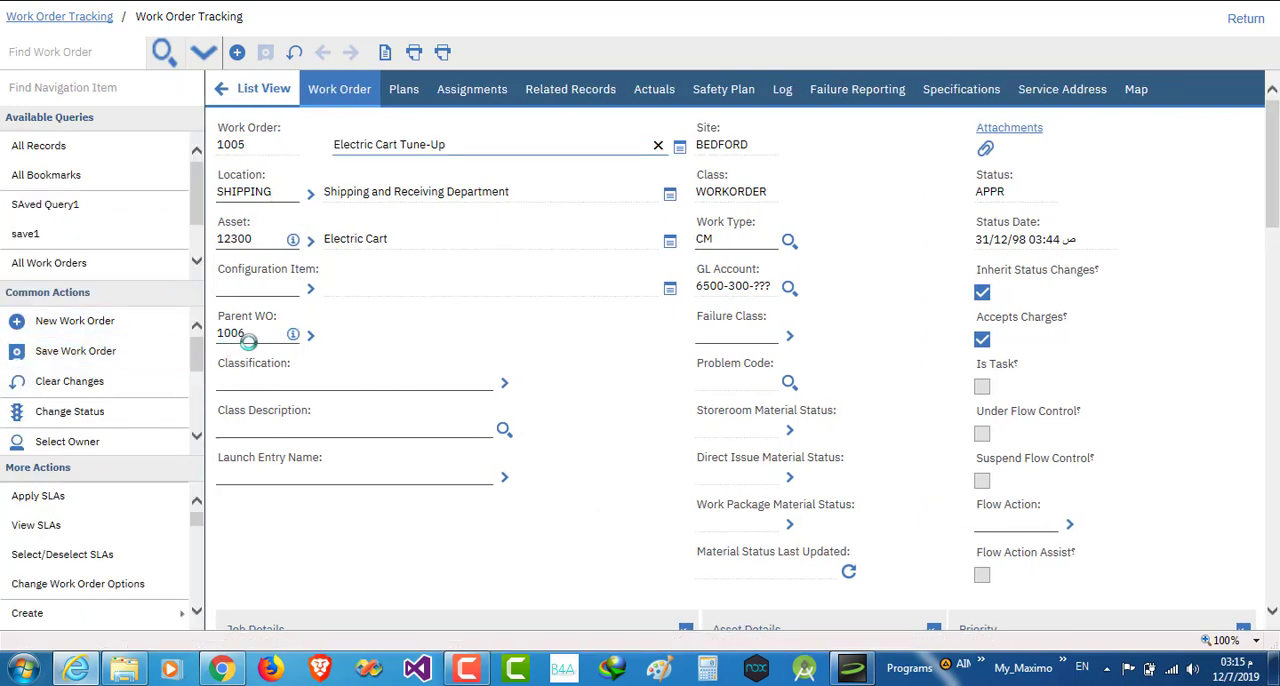
- Follow the Parent WO link to work order 1006, check its child work orders, and return to work order 1005
left_click(311, 336)
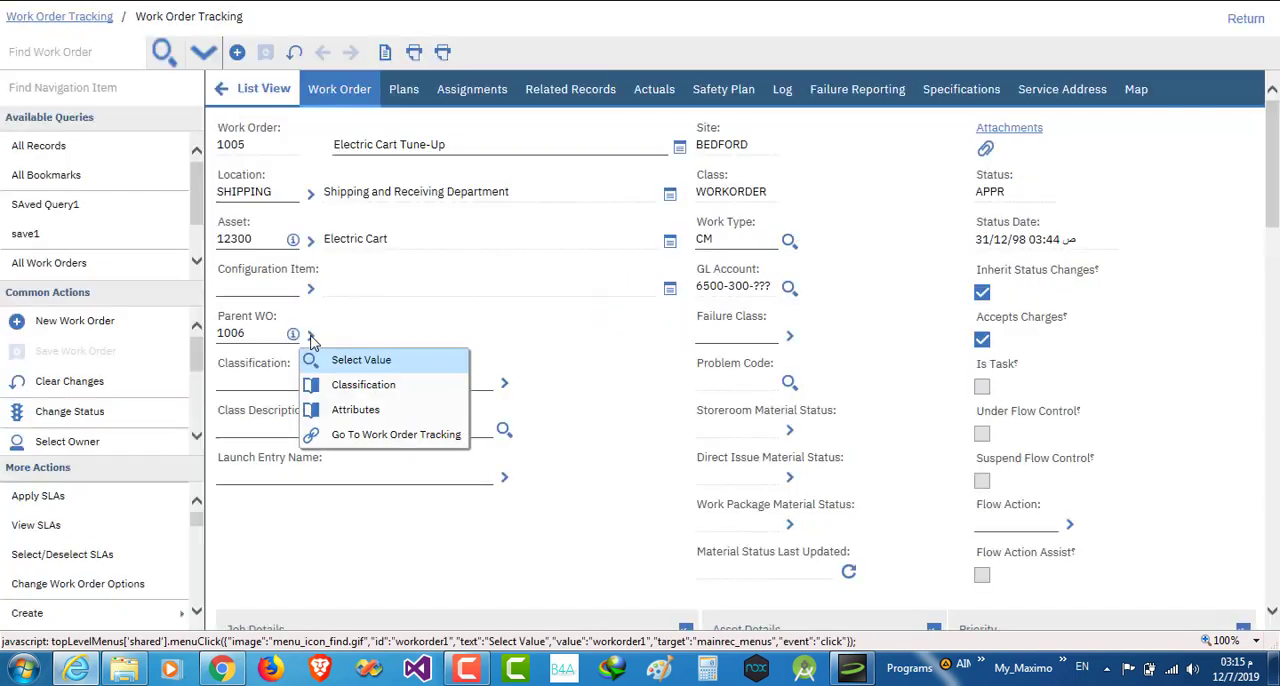
left_click(372, 436)
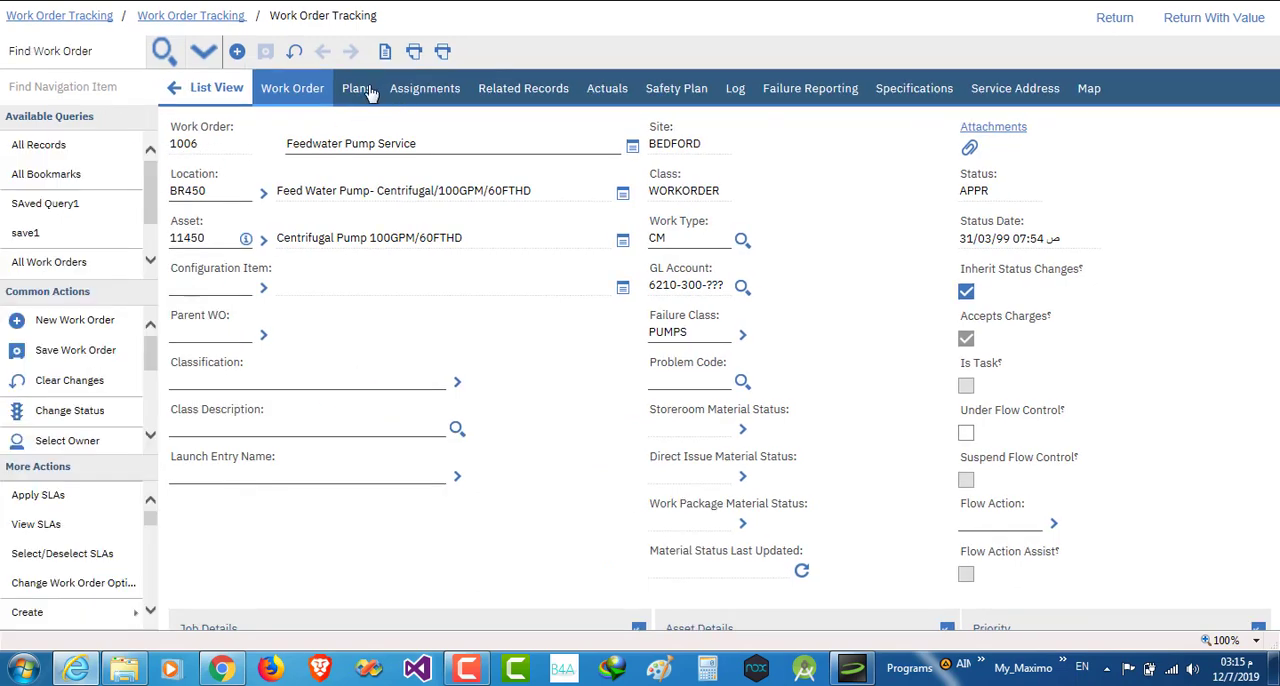
left_click(401, 93)
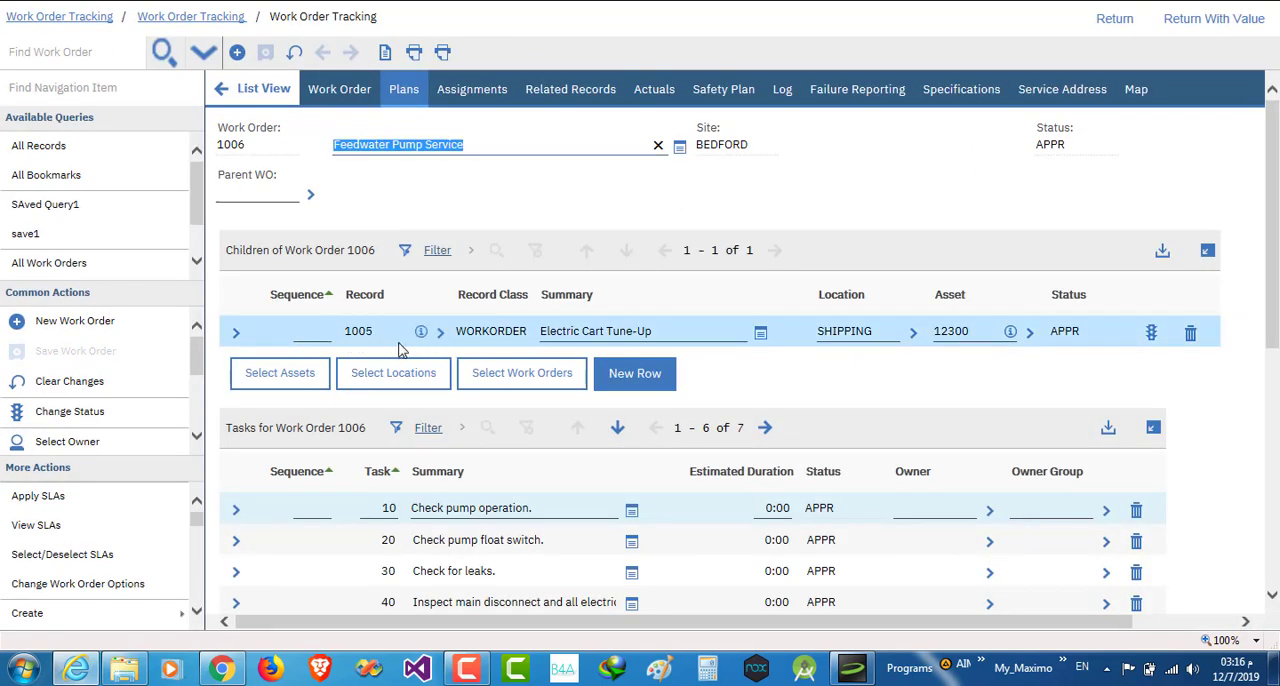
left_click(335, 96)
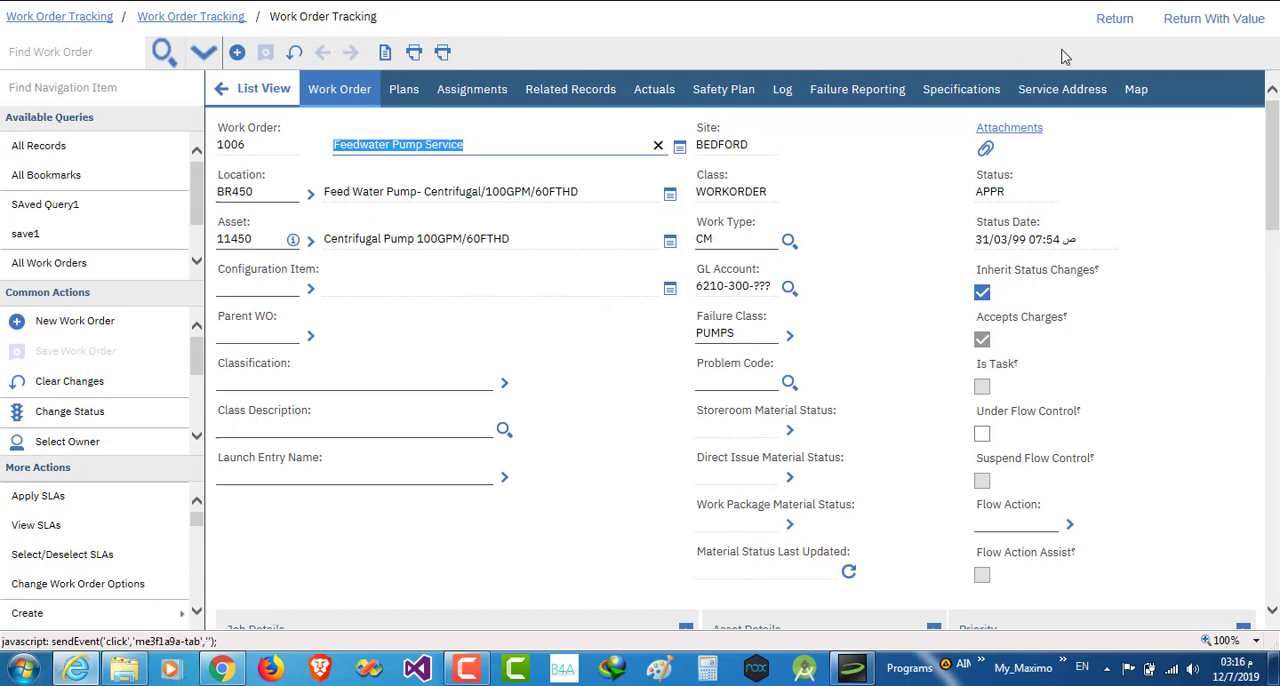
left_click(1114, 20)
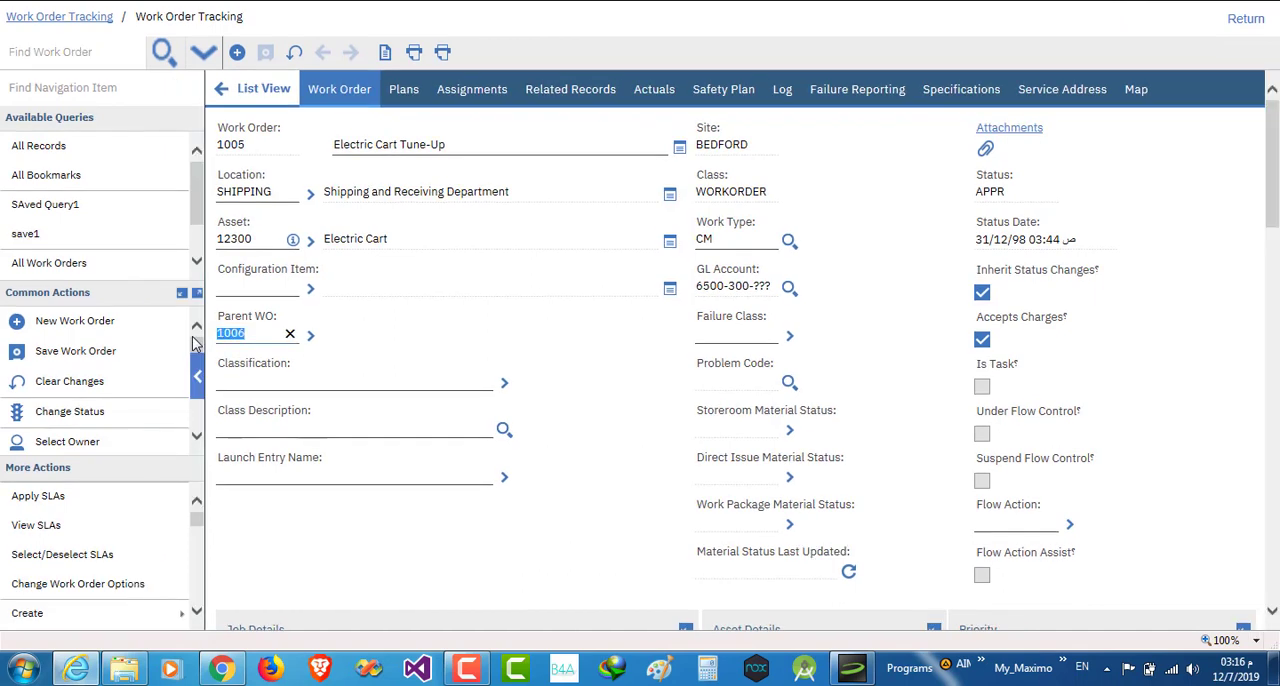
- Clear the Parent WO field of work order 1005 and save the record
left_click(290, 336)
left_click(437, 147)
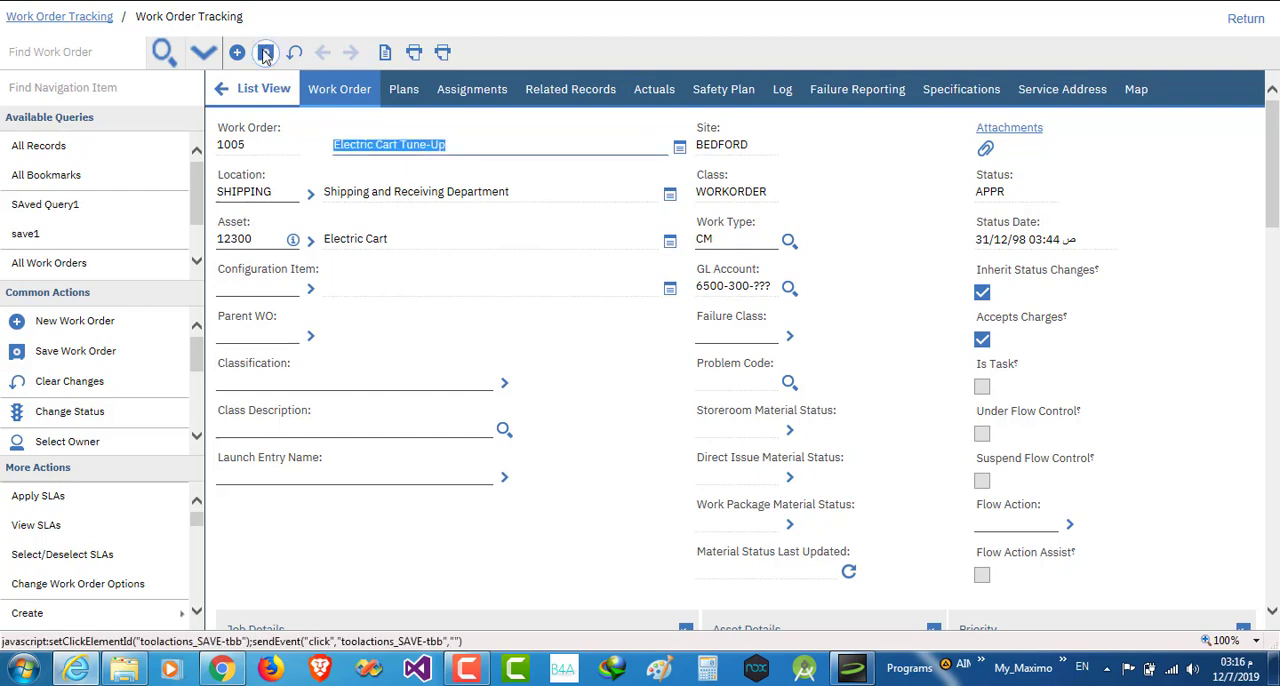
left_click(265, 52)
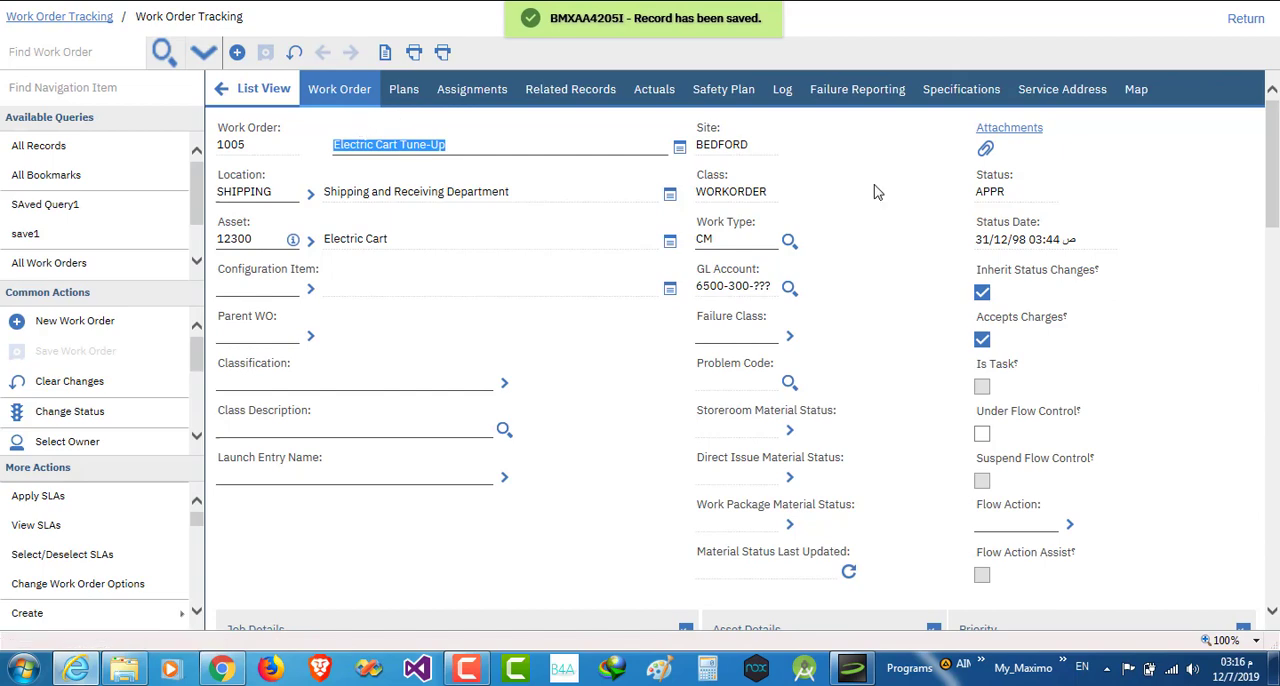
- Return to work order 1006 and check its main record and the children listed in its plans
left_click(1242, 20)
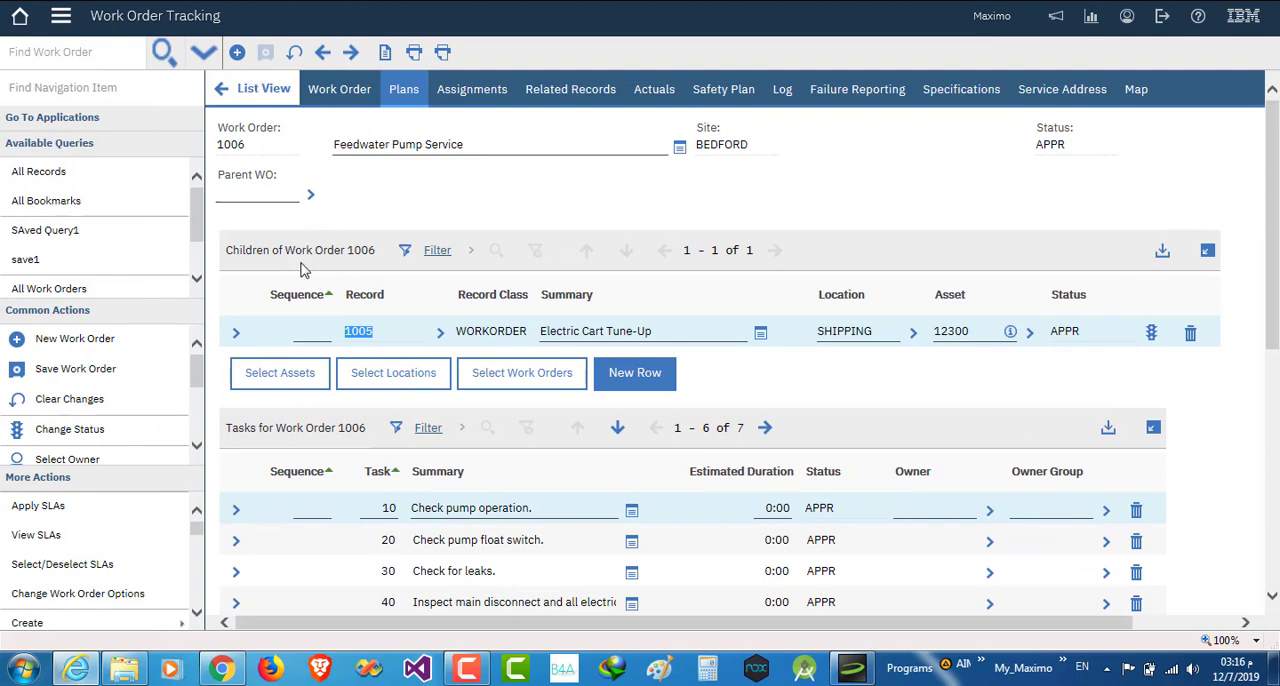
left_click(340, 95)
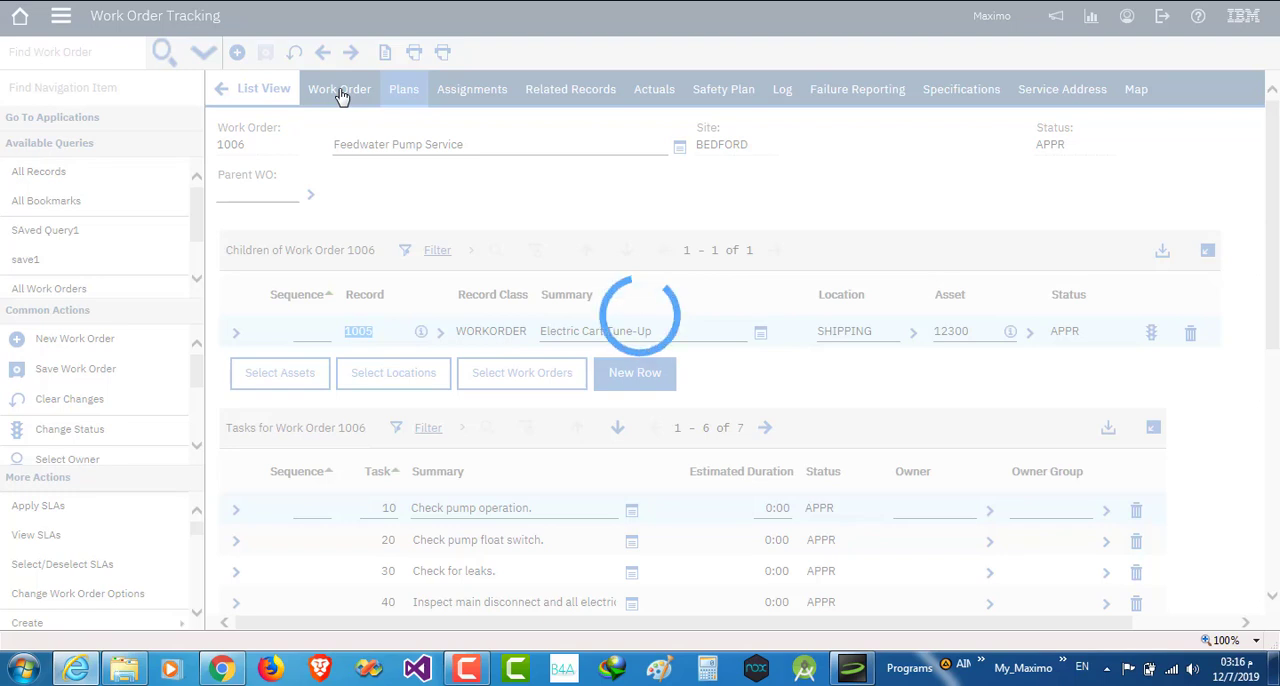
double_click(240, 147)
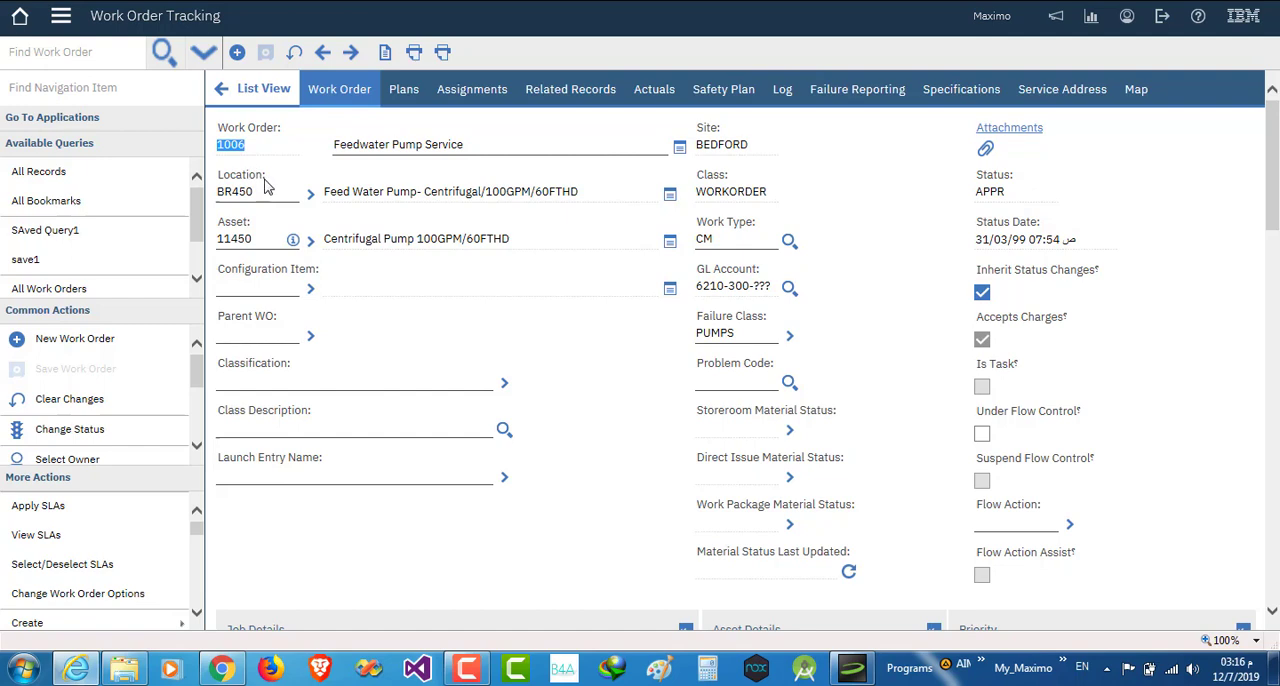
left_click(403, 100)
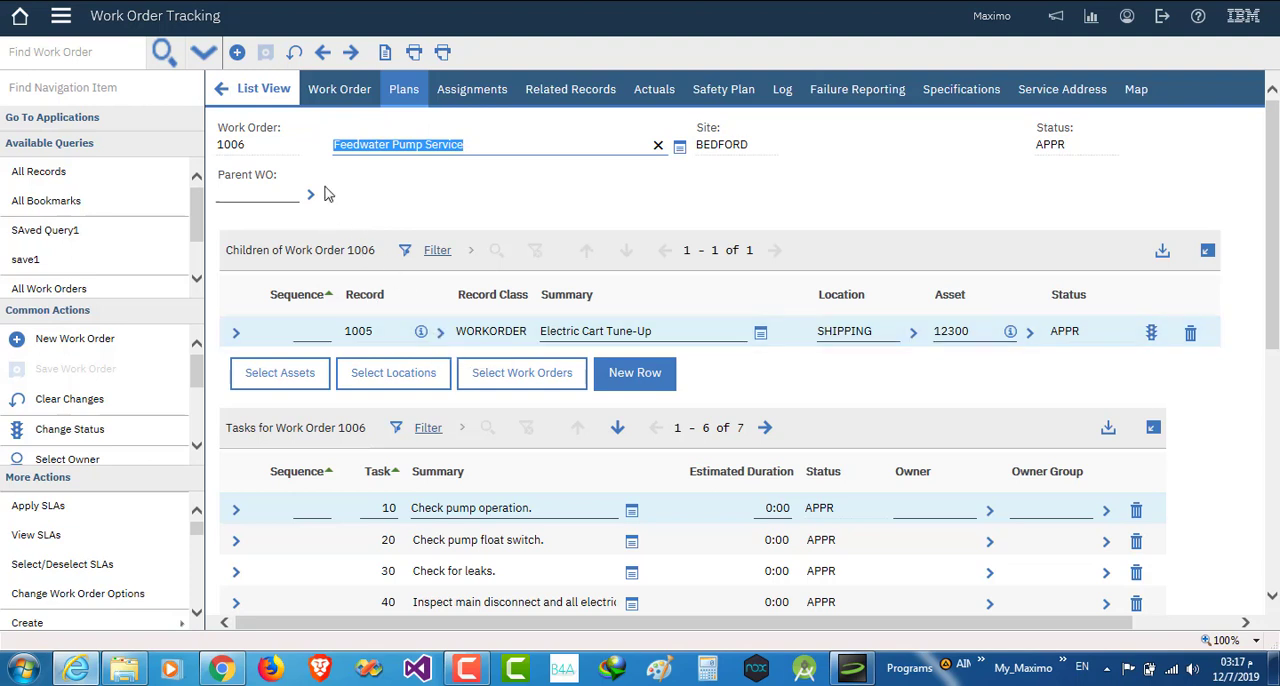
- Find work order 1005 and check the Parent WO field on its main record
left_click(88, 57)
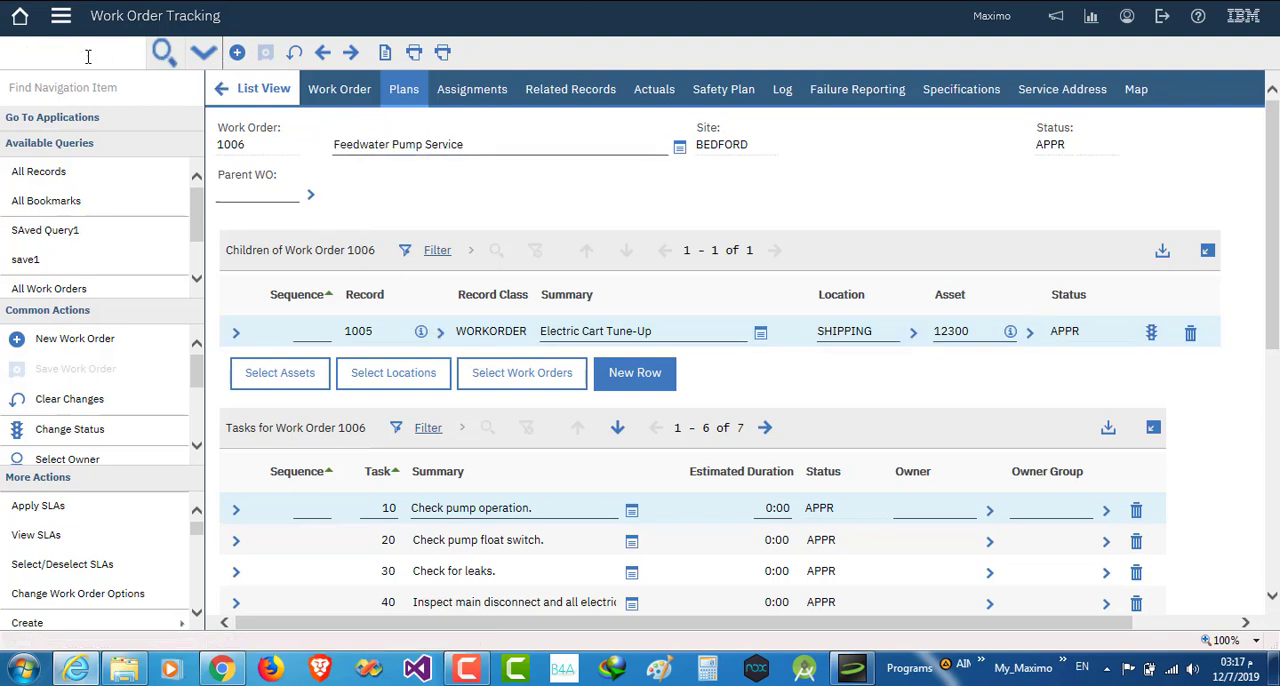
type("1005")
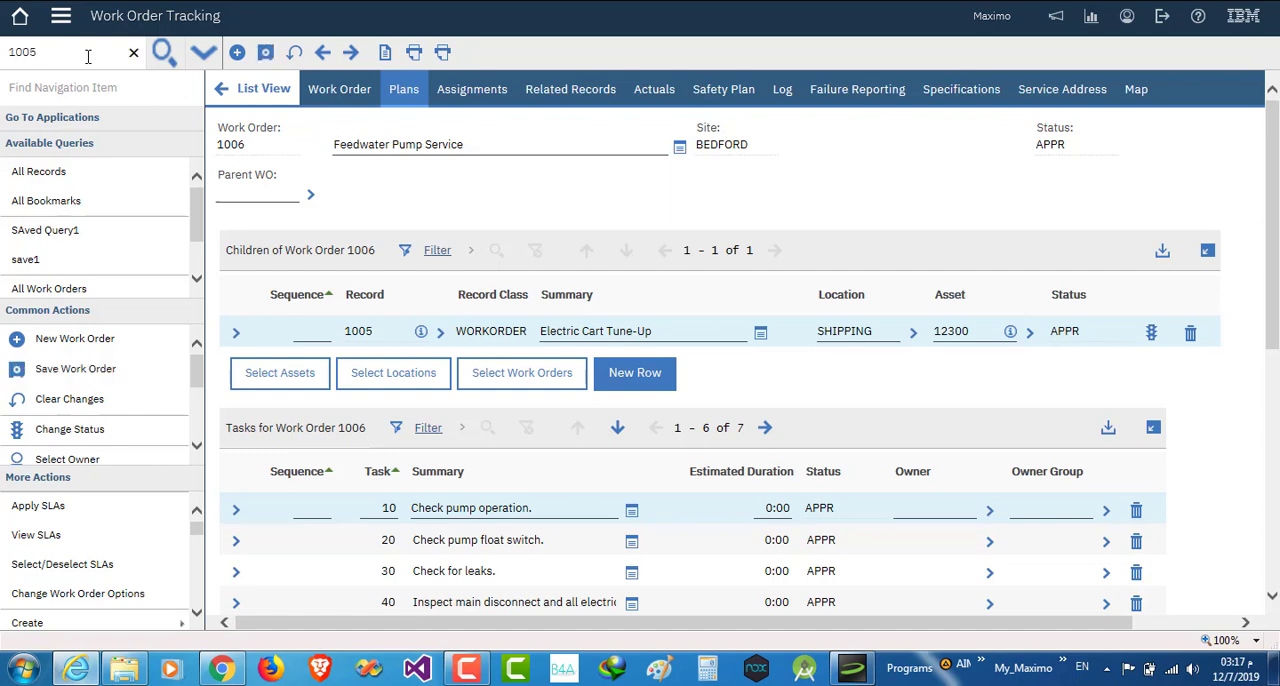
key("Return")
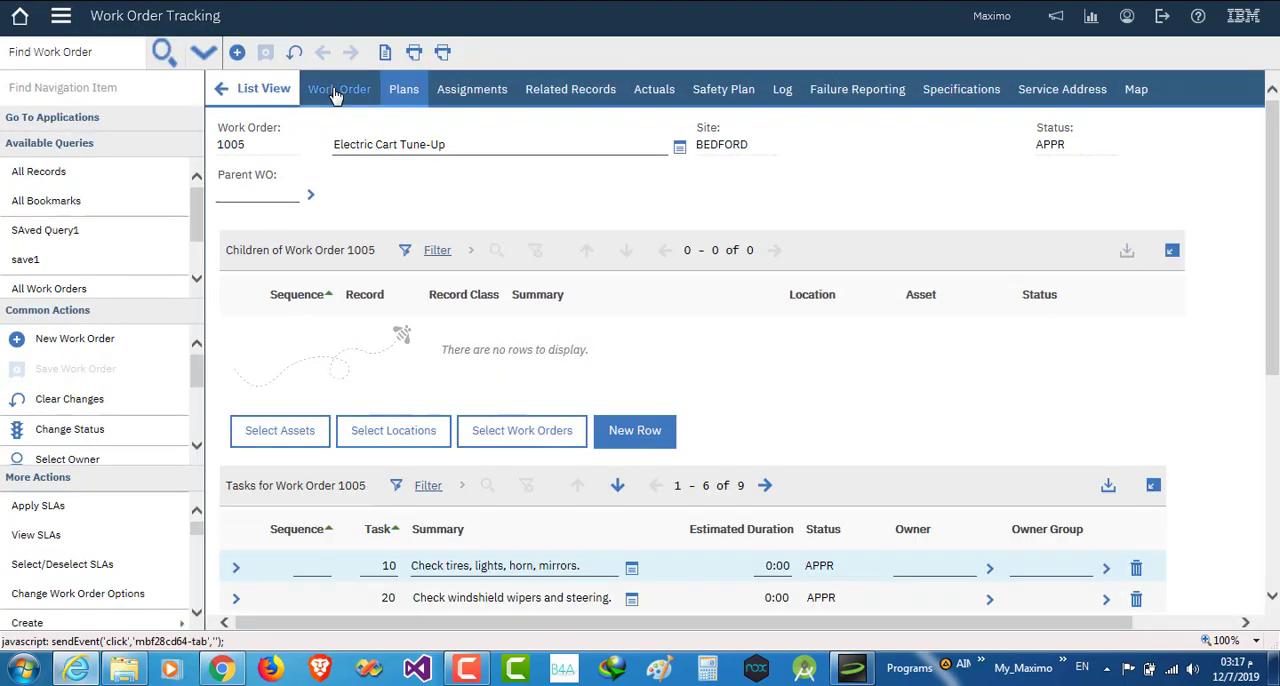
left_click(338, 90)
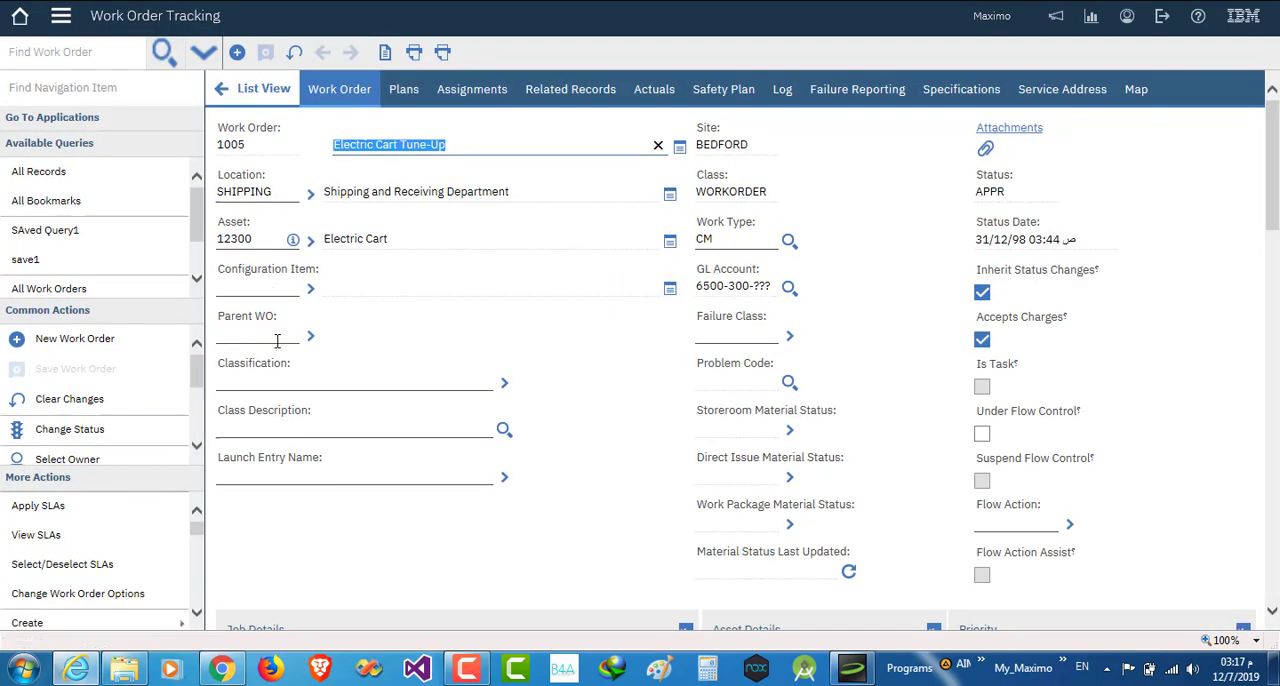
- Find work order 1006 and open its plans to recheck the child work orders
left_click(73, 56)
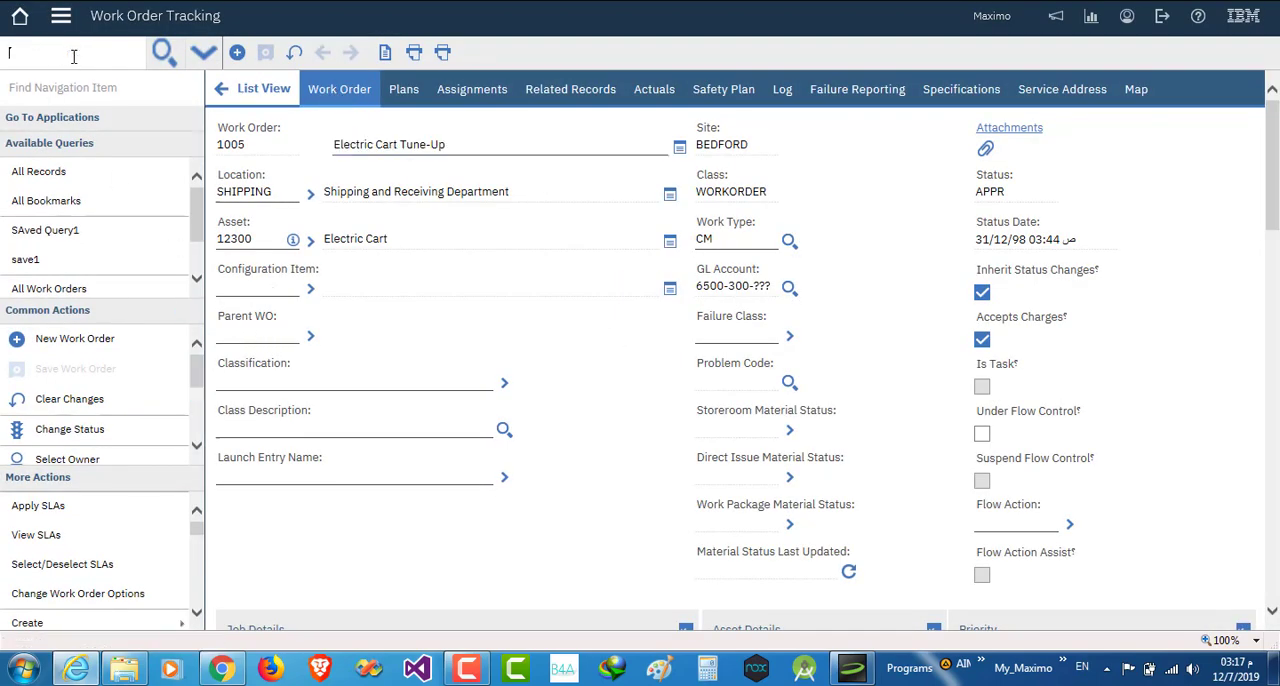
type("1006")
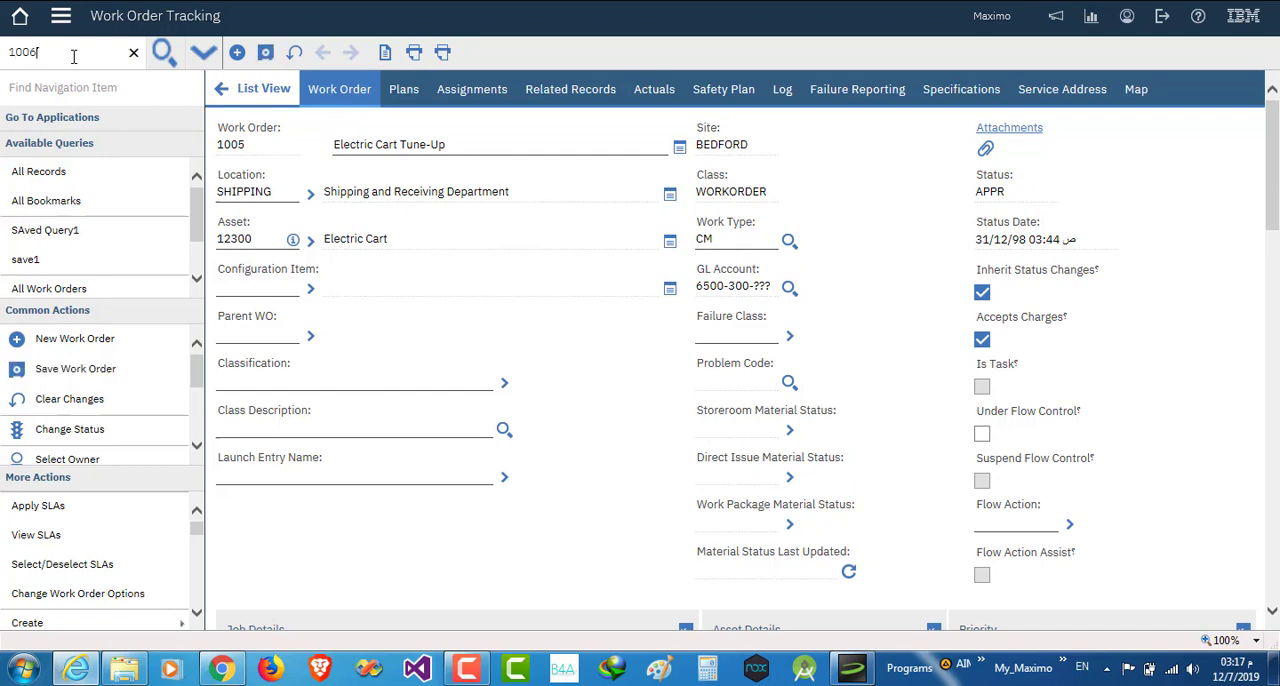
key("Return")
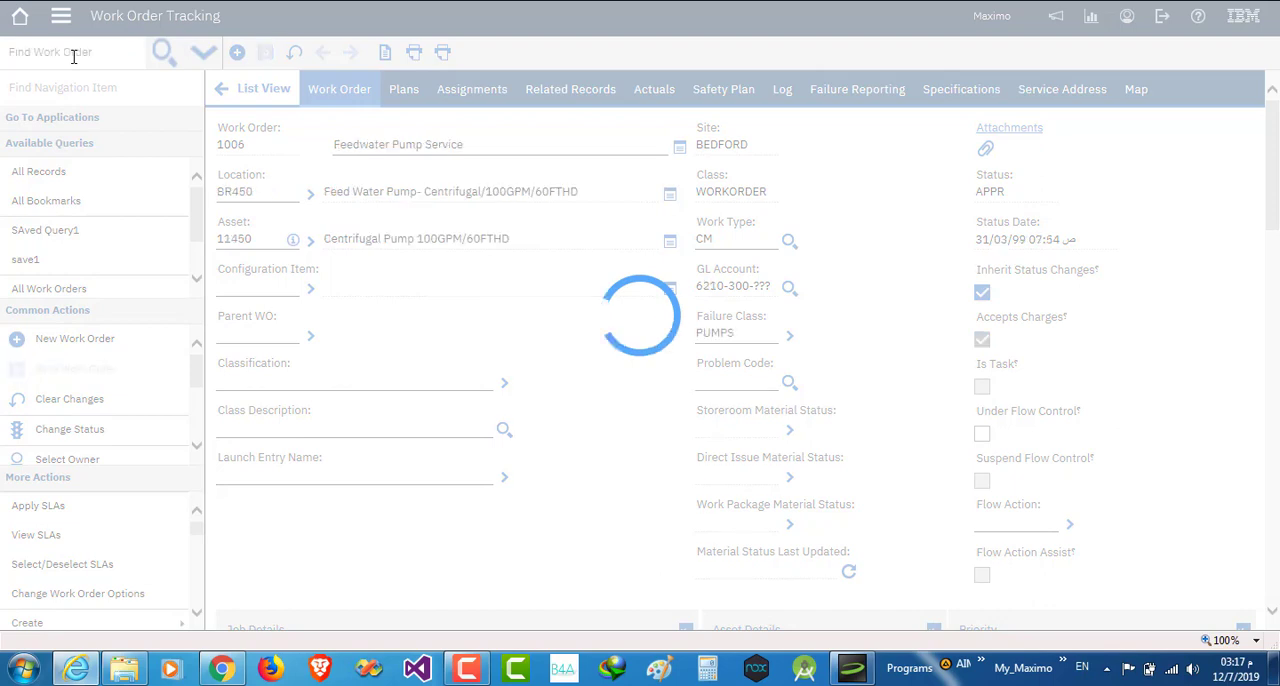
left_click(399, 96)
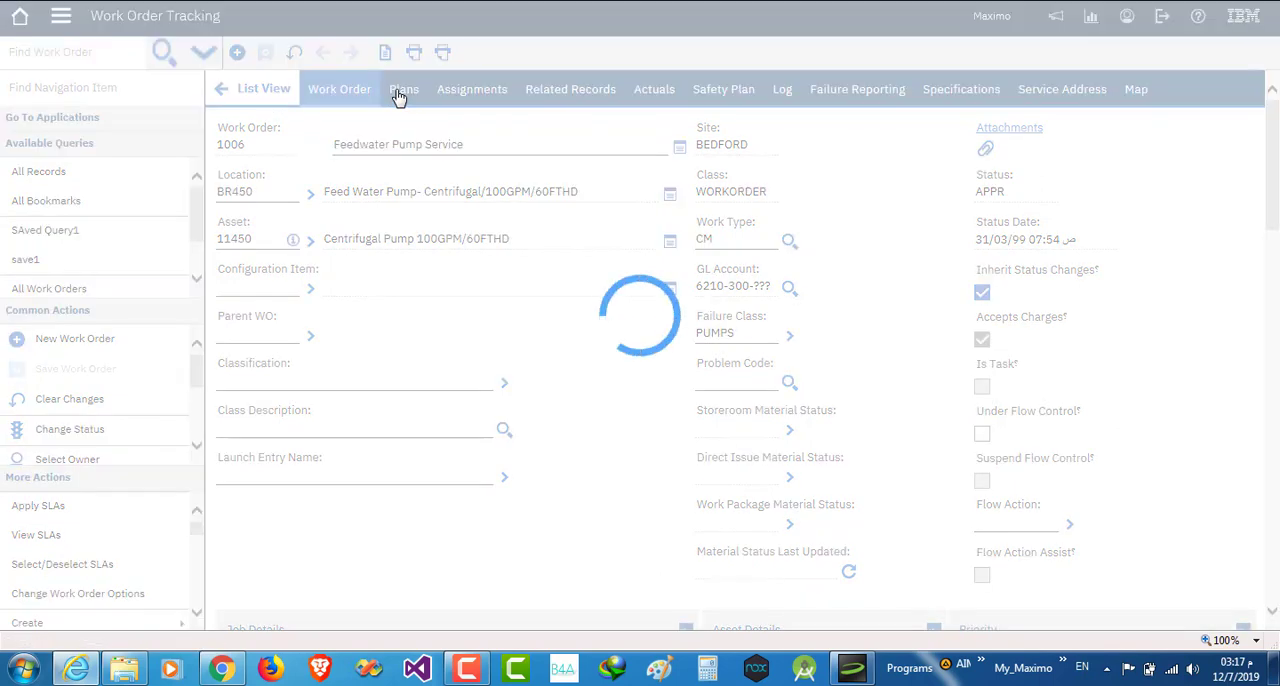